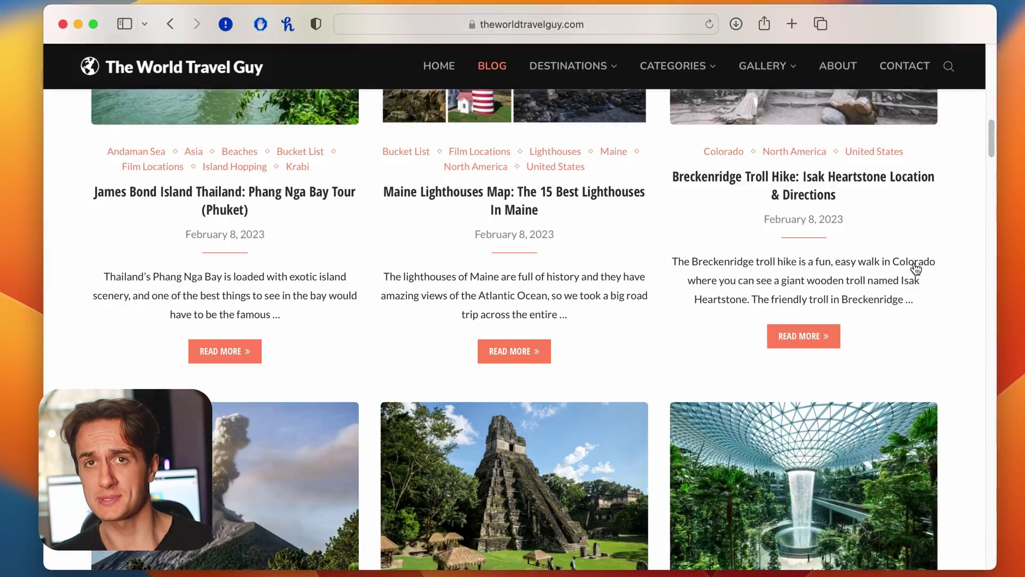
# Step: Scroll down the rbgeshop.org shop page in Safari to look through its products
pyautogui.scroll(-10, 916, 264)
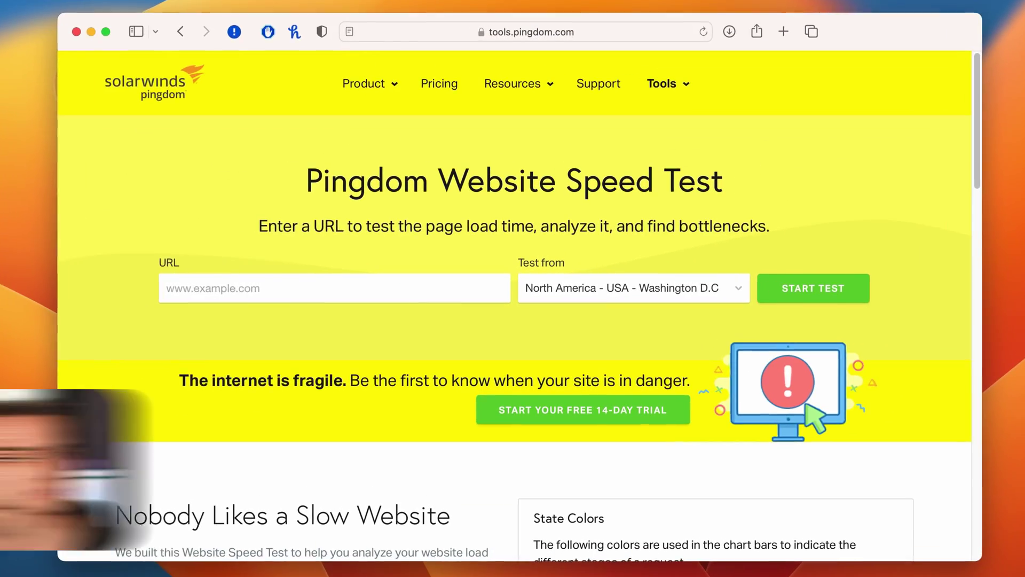
pyautogui.write('www.your')
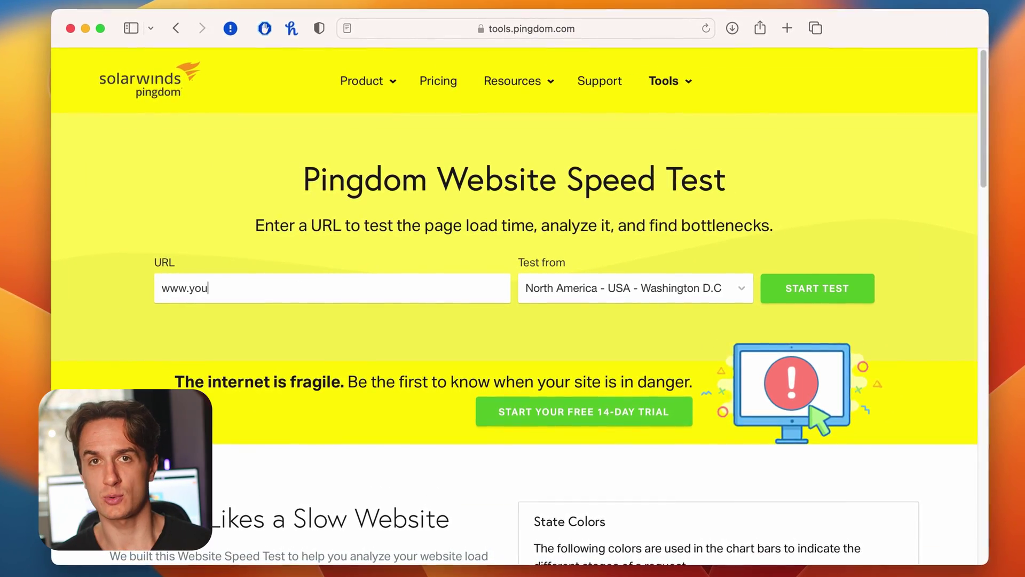
pyautogui.write('website.com')
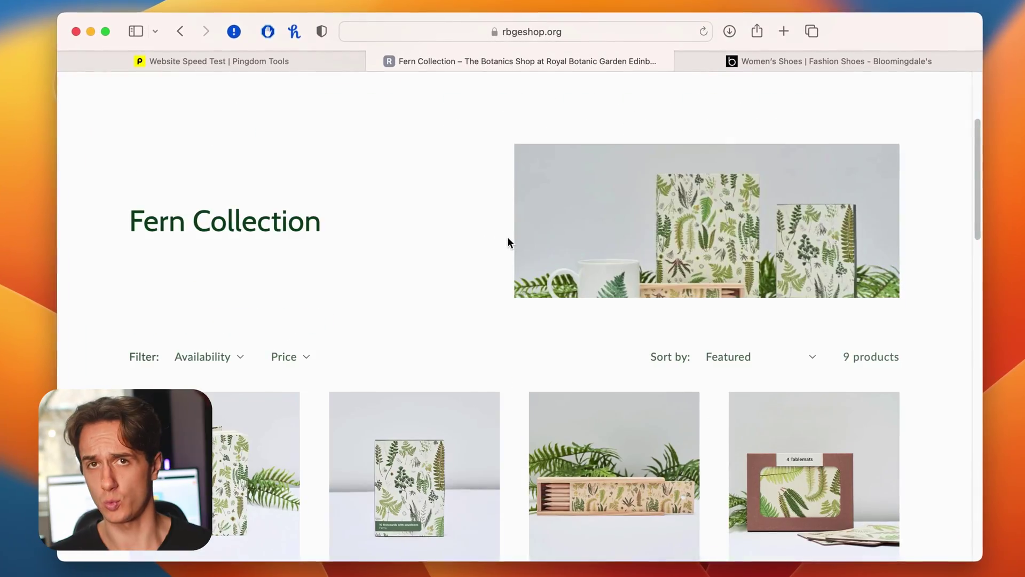
# Step: Run the Pingdom speed test on the Fern Collection page and scroll to its results
pyautogui.scroll(-8, 508, 236)
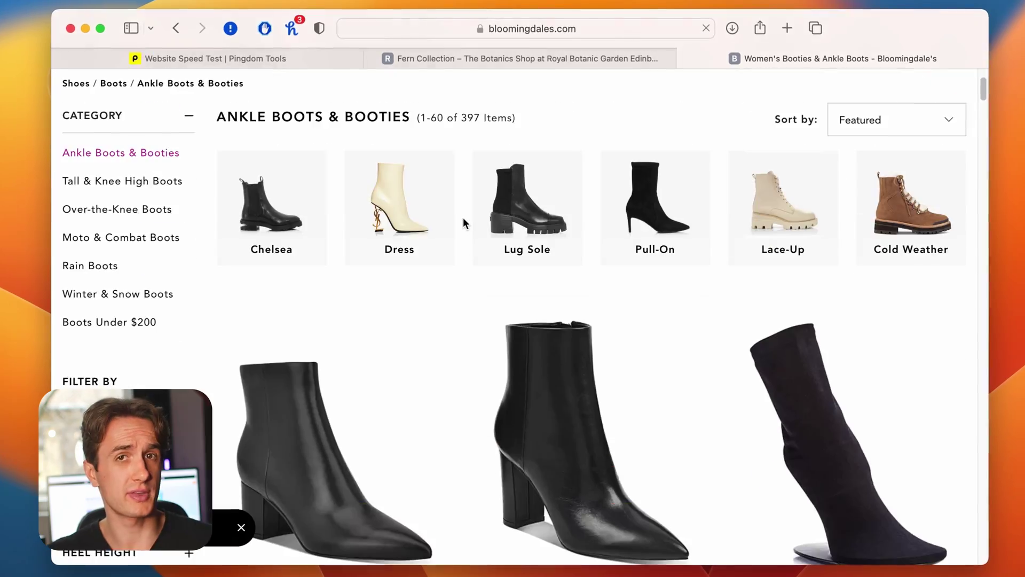
pyautogui.scroll(-5, 463, 218)
pyautogui.scroll(-5, 463, 219)
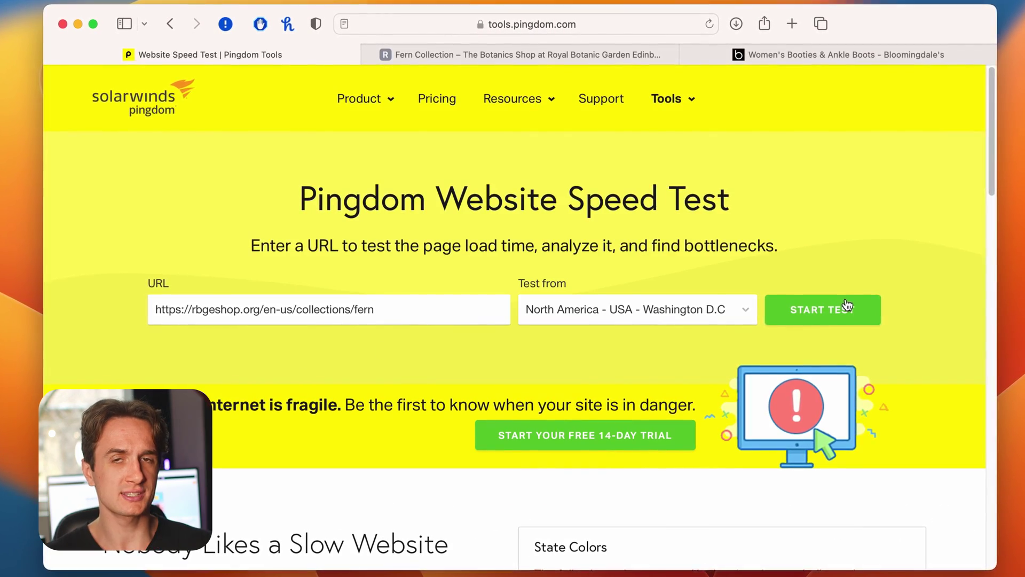
pyautogui.click(845, 307)
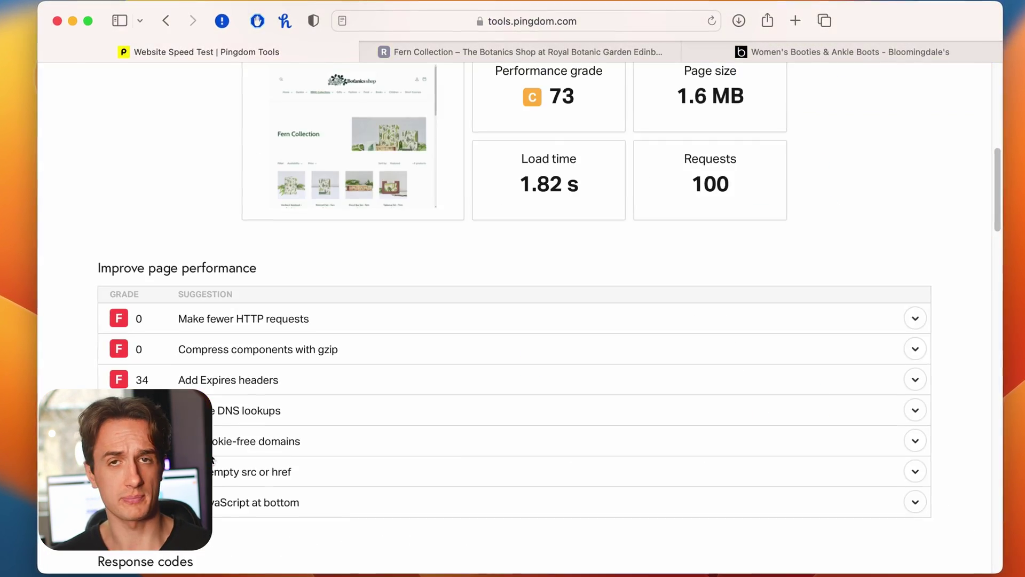
pyautogui.scroll(4, 513, 320)
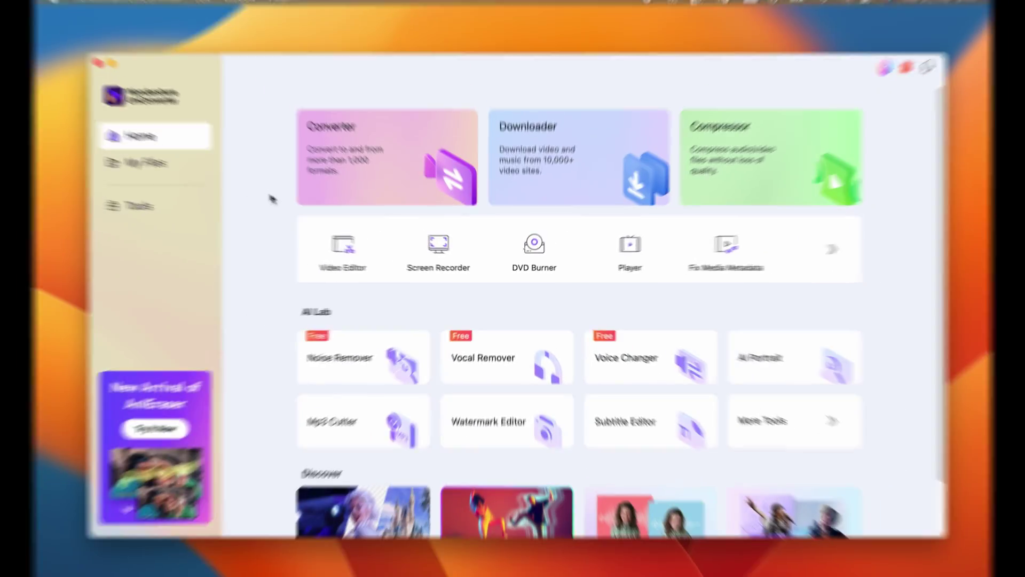
# Step: Add shoes.tiff and necklace.tiff to the Image Converter, previewing the shoes photo first
pyautogui.click(81, 193)
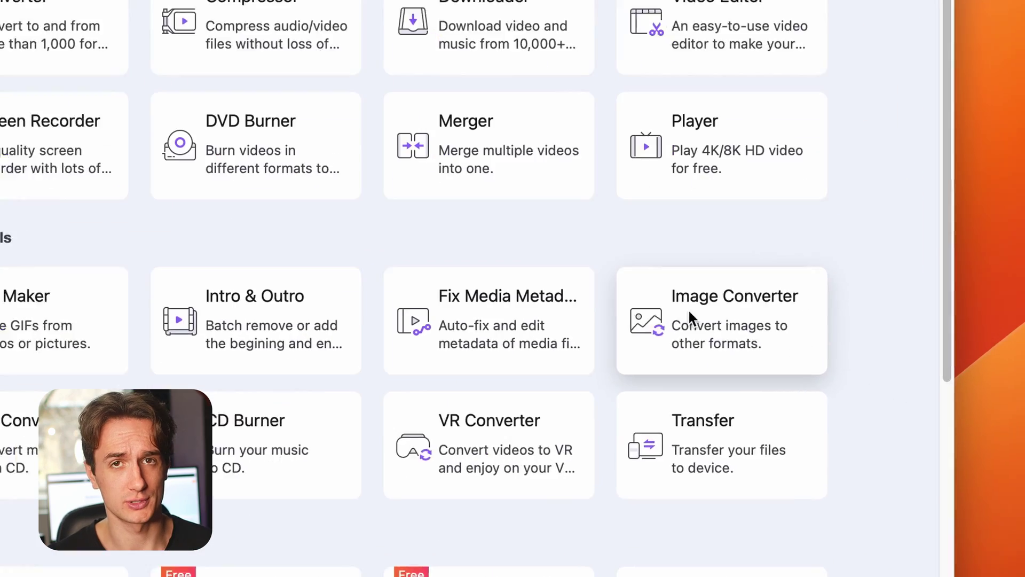
pyautogui.click(689, 315)
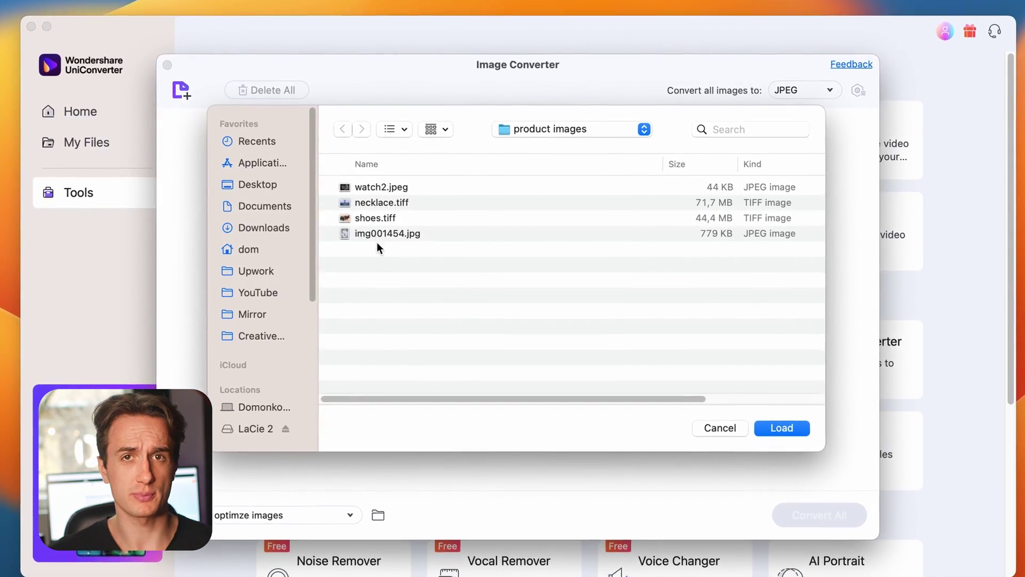
pyautogui.click(373, 219)
pyautogui.press('space')
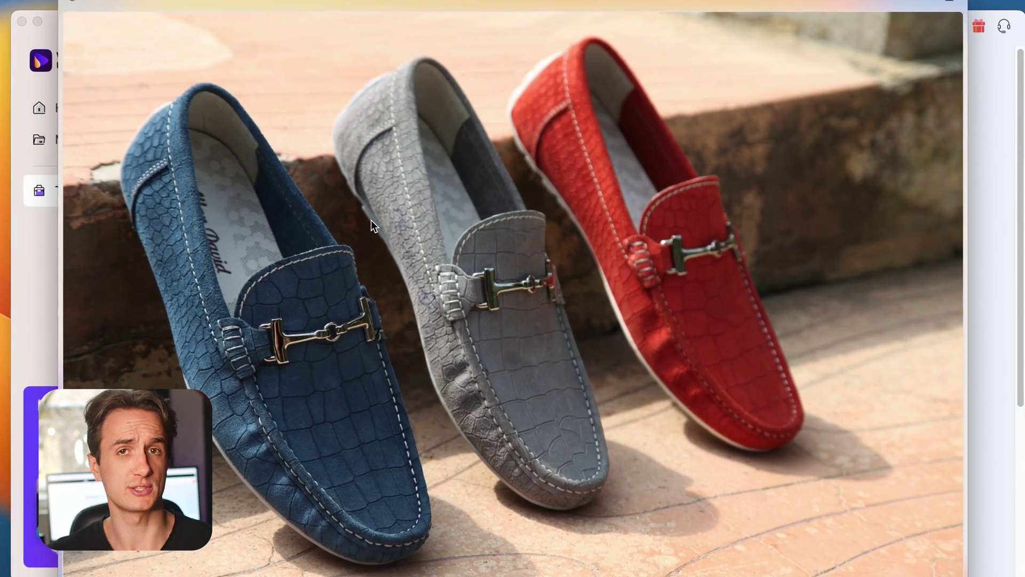
pyautogui.press('space')
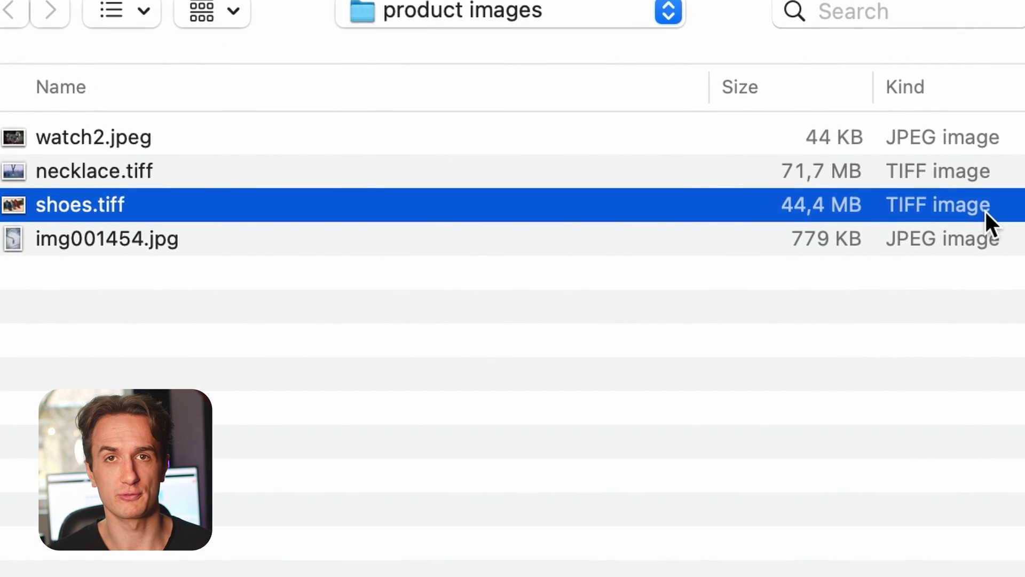
pyautogui.keyDown('shift'); pyautogui.click(79, 160); pyautogui.keyUp('shift')
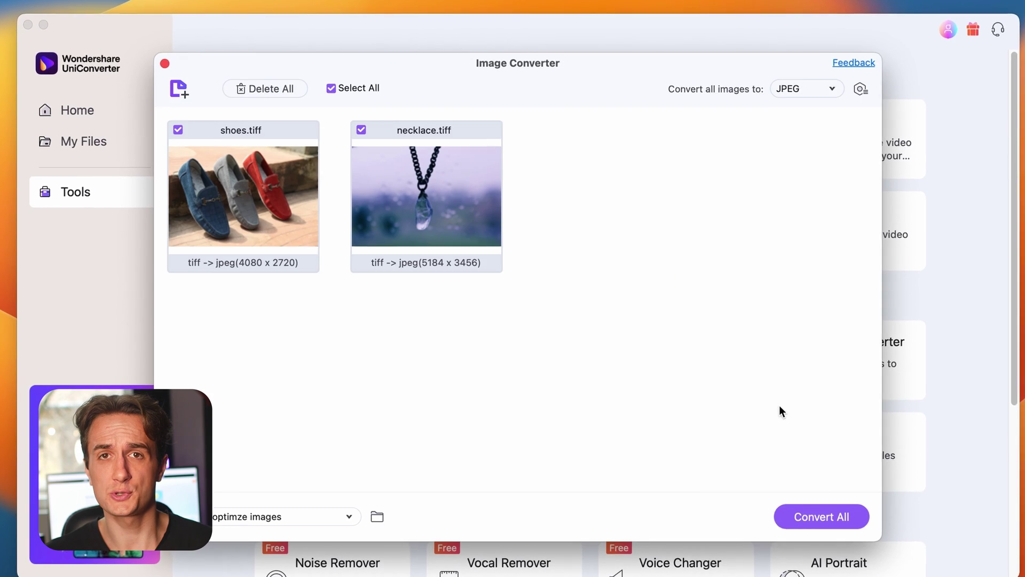
# Step: Keep JPEG as the output format and lower the shoes photo's brightness
pyautogui.click(830, 86)
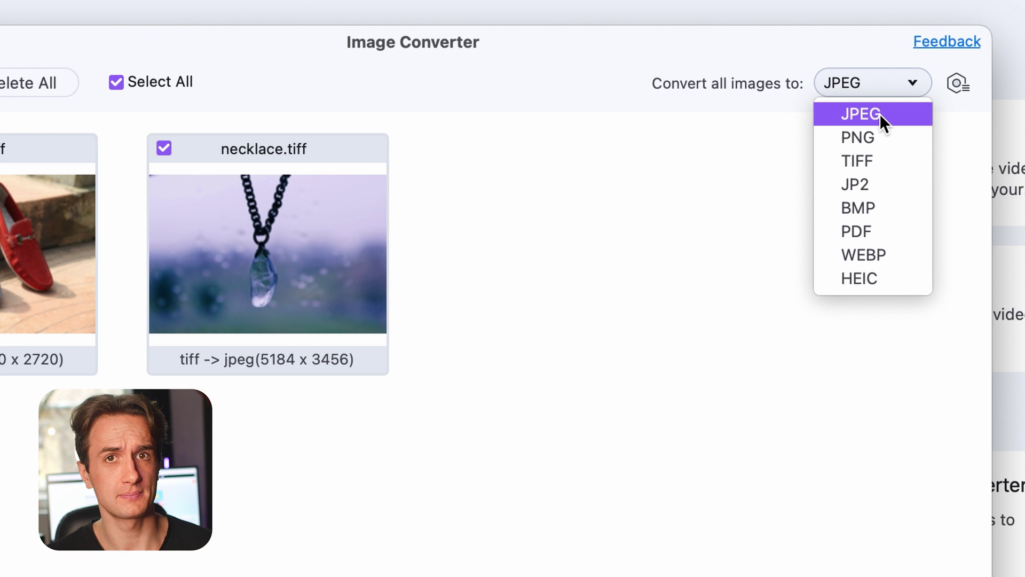
pyautogui.click(879, 113)
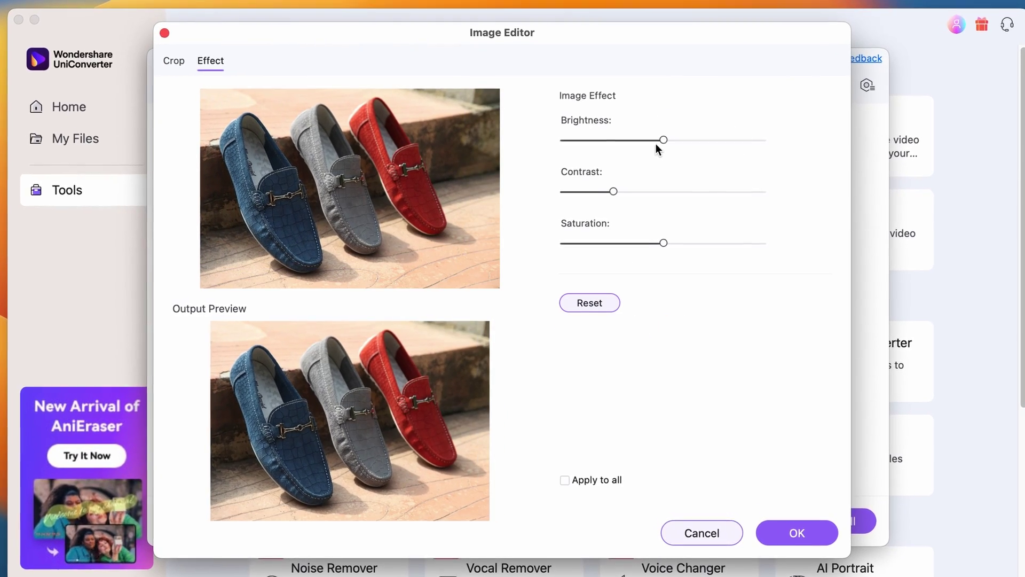
pyautogui.moveTo(654, 141)
pyautogui.mouseDown()
pyautogui.moveTo(661, 136)
pyautogui.moveTo(630, 147)
pyautogui.moveTo(659, 140)
pyautogui.mouseUp()
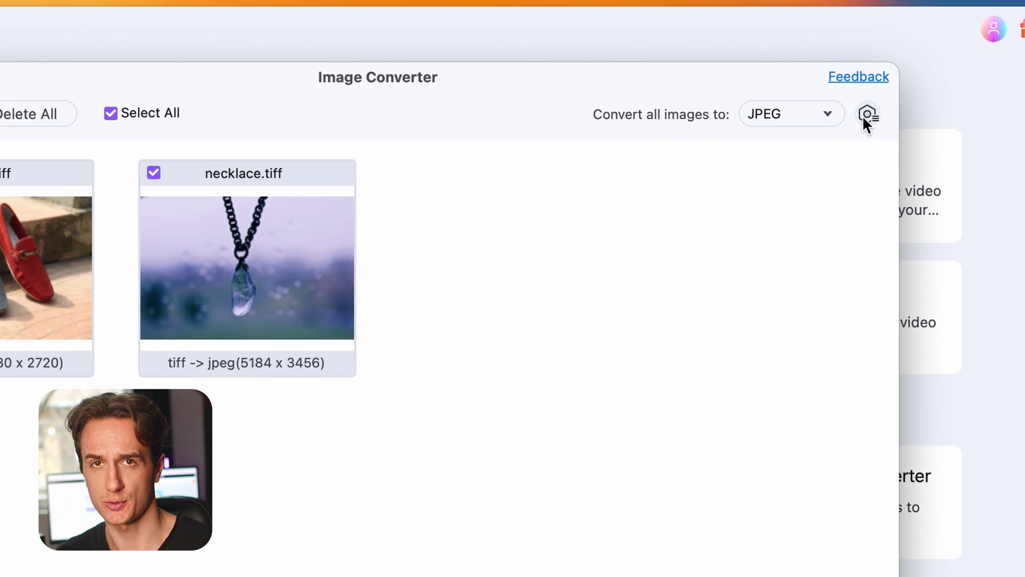
# Step: Uncheck Keep original size and set the output image size to 1920 x 1280
pyautogui.click(866, 115)
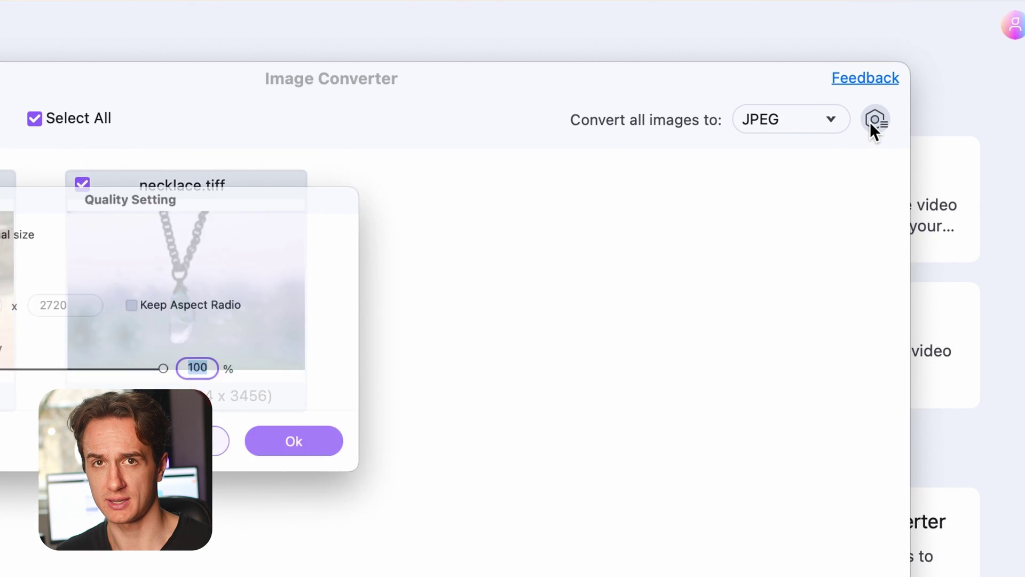
pyautogui.moveTo(232, 156); pyautogui.dragTo(421, 241)
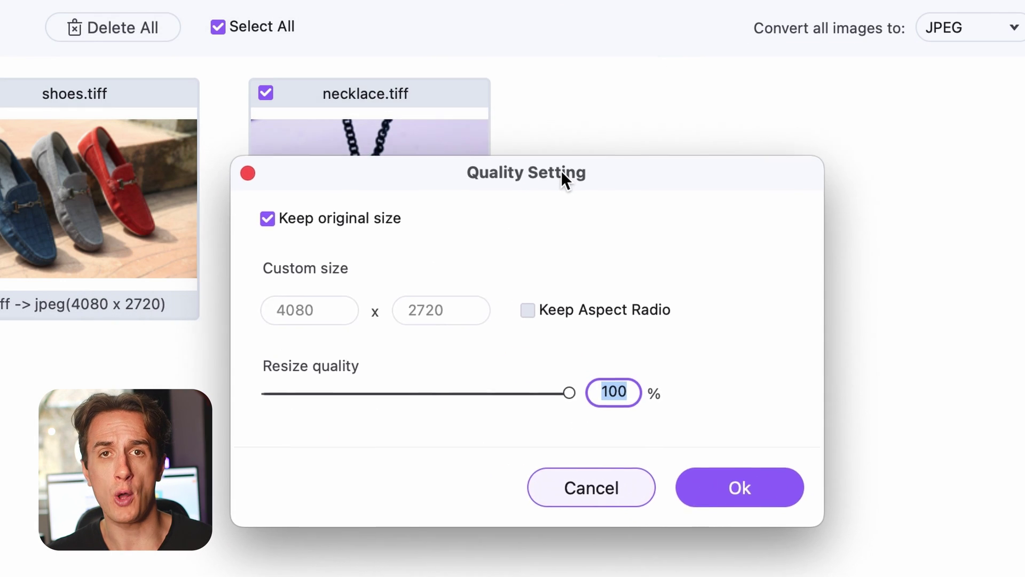
pyautogui.moveTo(560, 171); pyautogui.dragTo(577, 136)
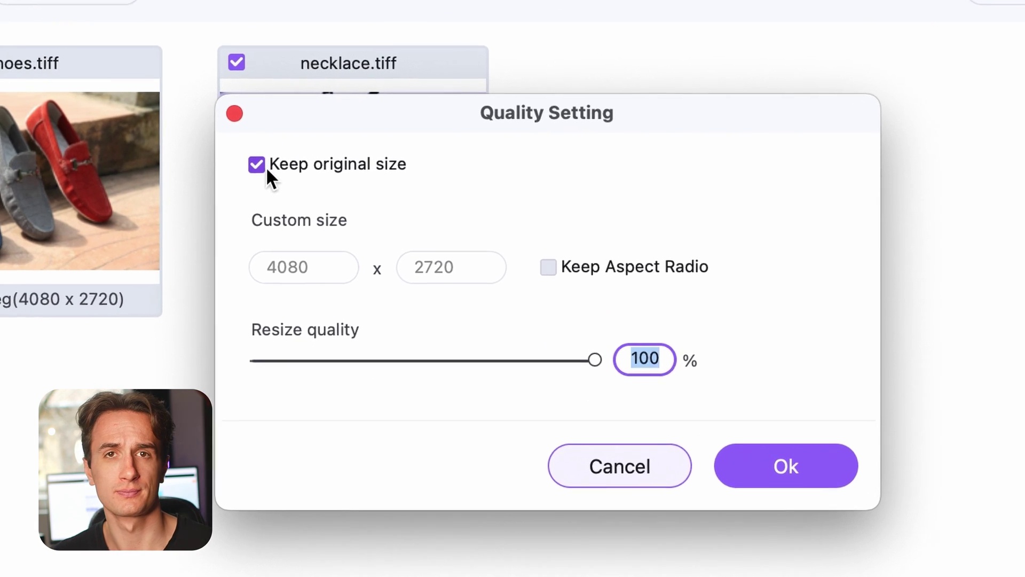
pyautogui.click(283, 184)
pyautogui.doubleClick(332, 276)
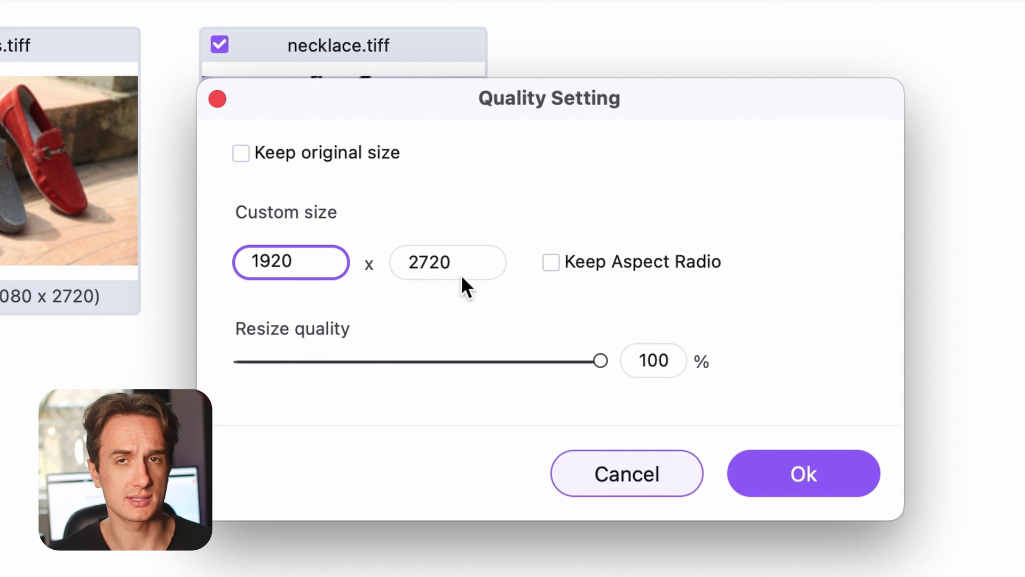
pyautogui.click(804, 473)
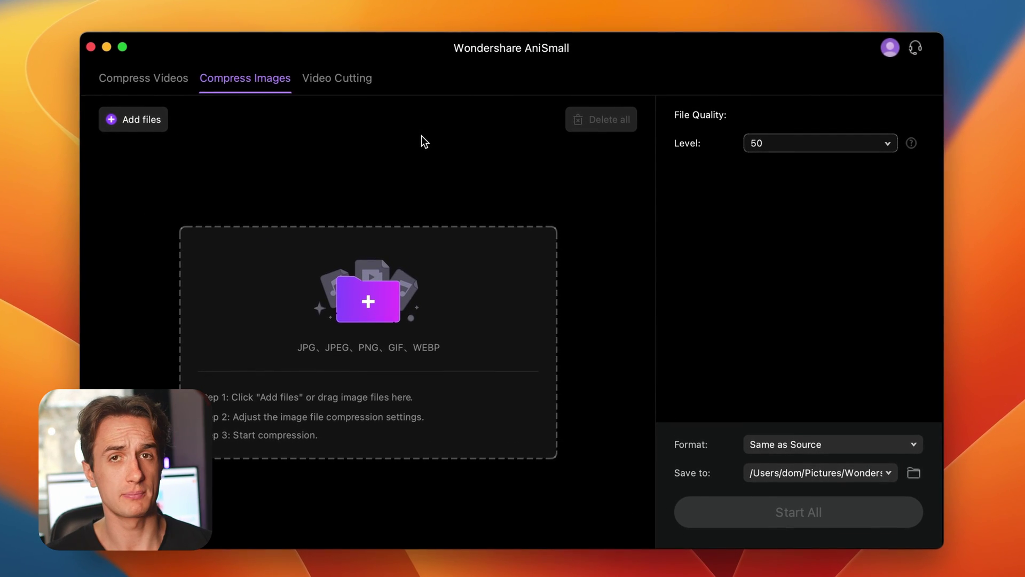
# Step: Add necklace2.jpg from the product images folder to AniSmall after previewing it
pyautogui.click(328, 347)
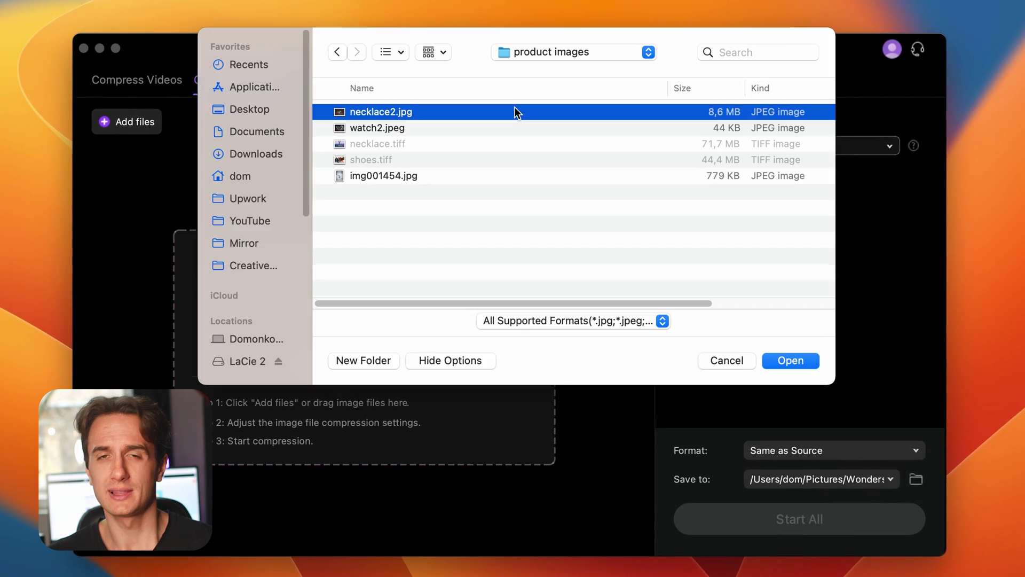
pyautogui.press('space')
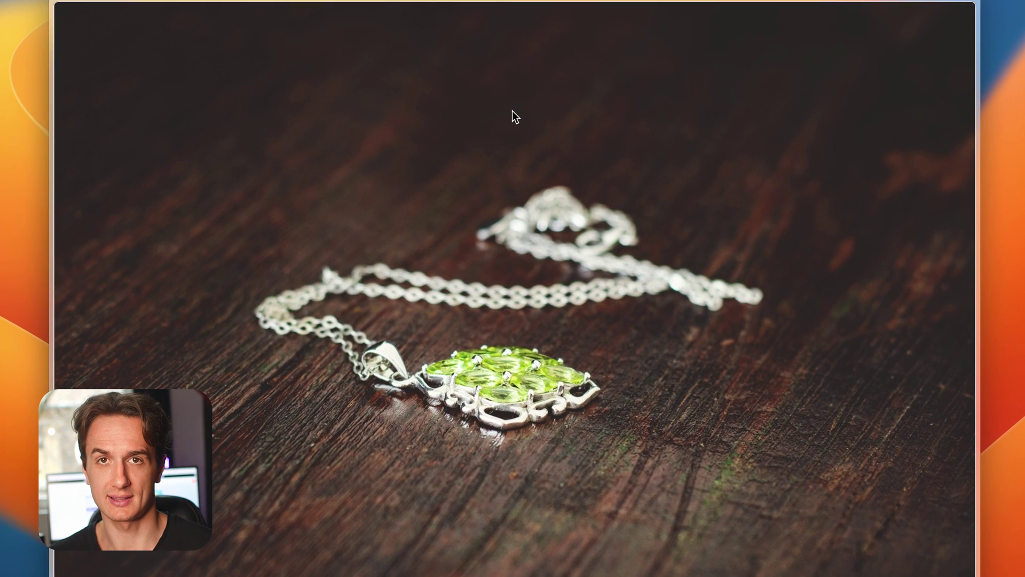
pyautogui.press('space')
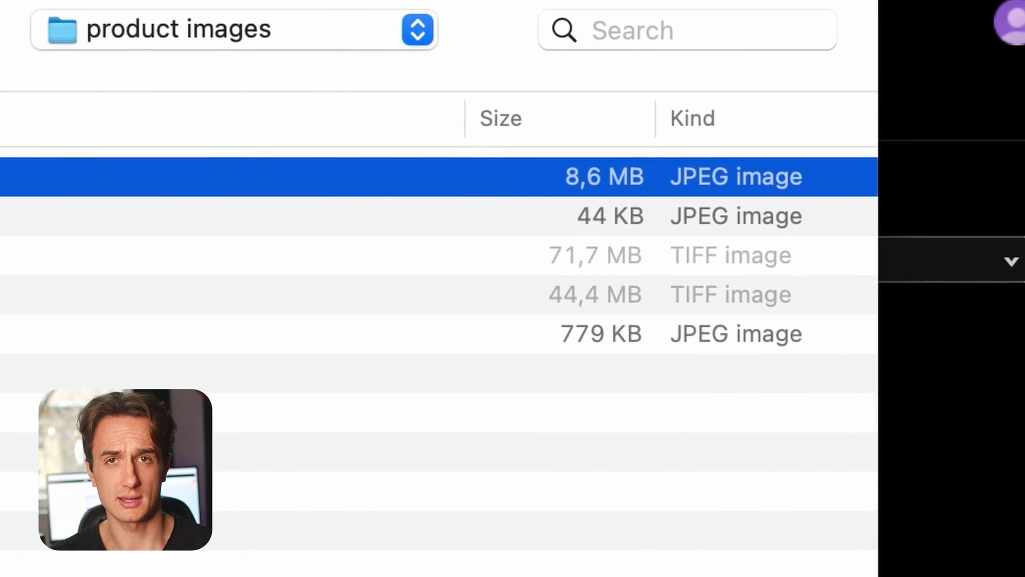
pyautogui.press('Return')
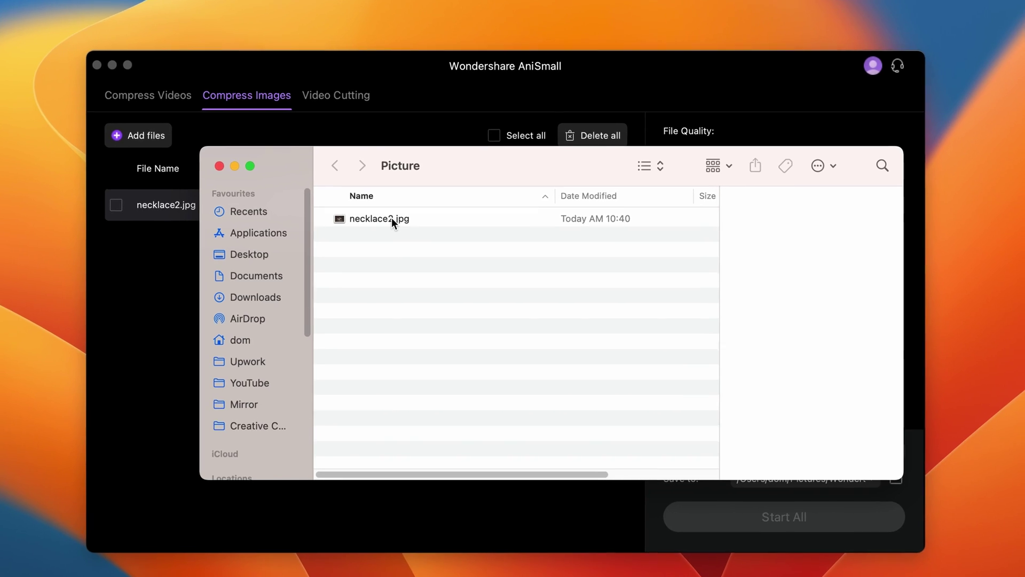
# Step: Select necklace2.jpg in the Picture folder and confirm it is a 507 KB JPEG
pyautogui.click(383, 213)
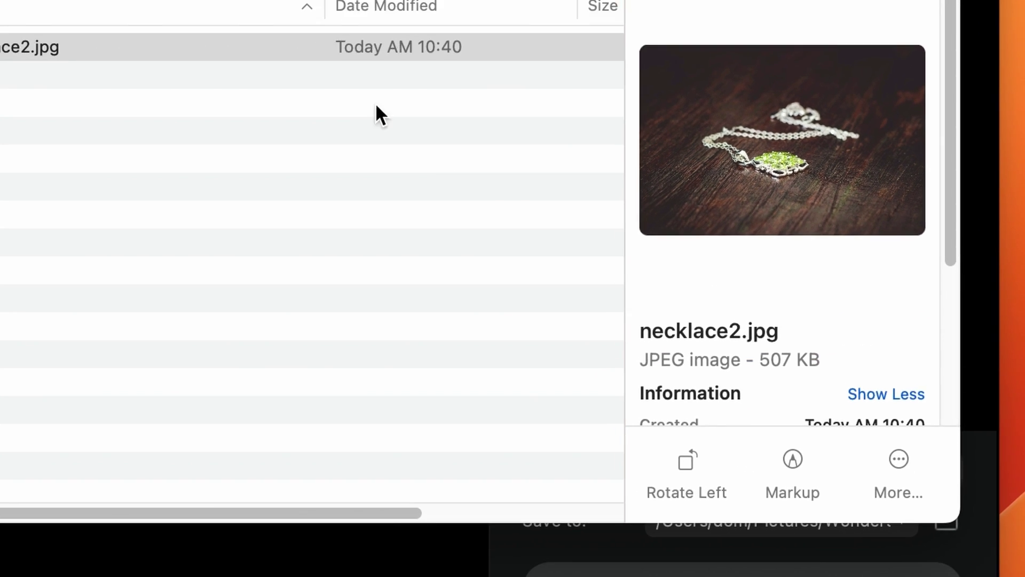
pyautogui.click(382, 216)
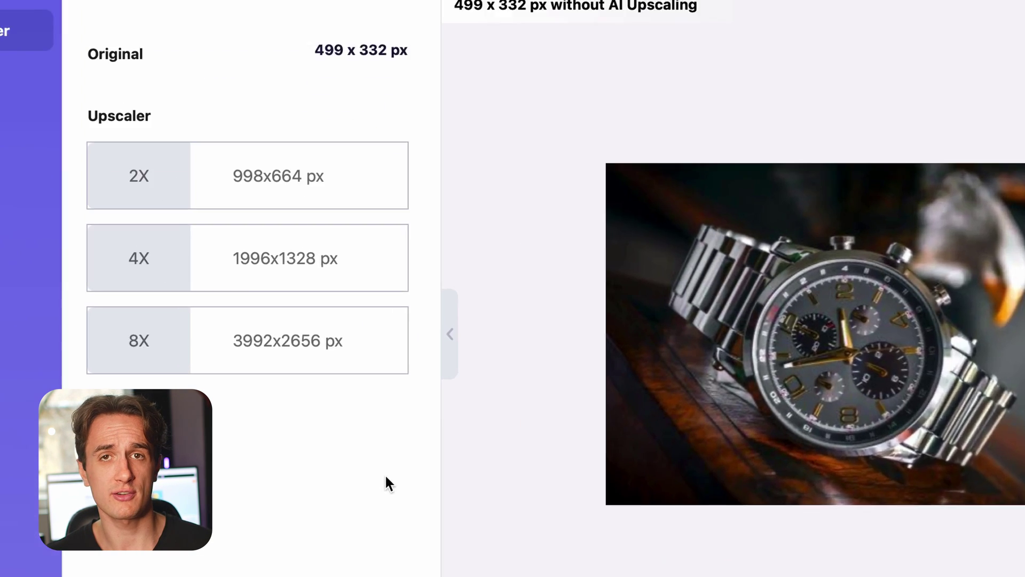
# Step: Note the watch photo's original 499 x 332 px size and upscale it 4X to 1996x1328 px
pyautogui.click(292, 229)
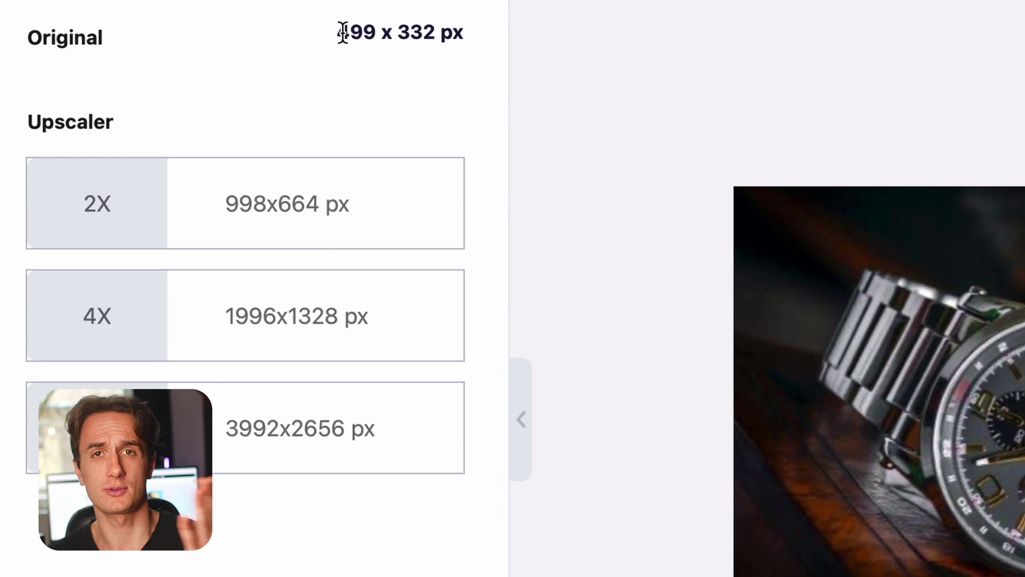
pyautogui.moveTo(339, 30); pyautogui.dragTo(382, 30)
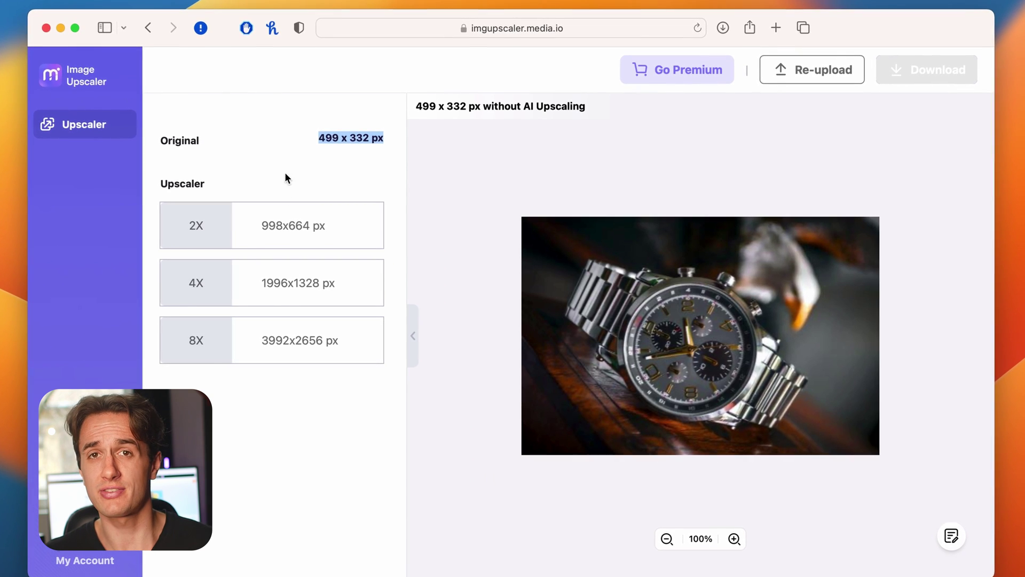
pyautogui.click(265, 148)
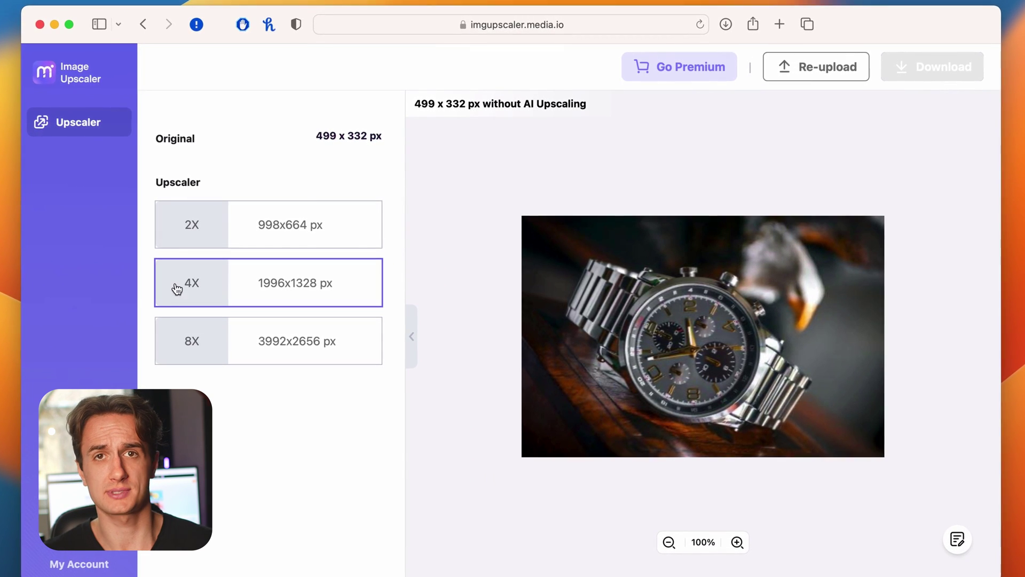
pyautogui.click(298, 283)
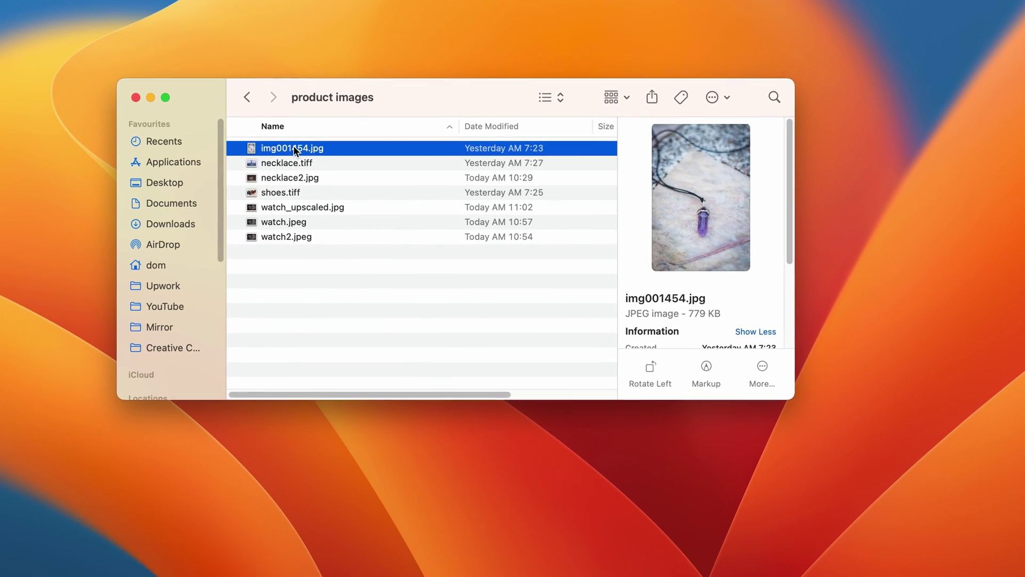
# Step: Preview img001454.jpg, the purple crystal pendant photo, in Quick Look
pyautogui.press('space')
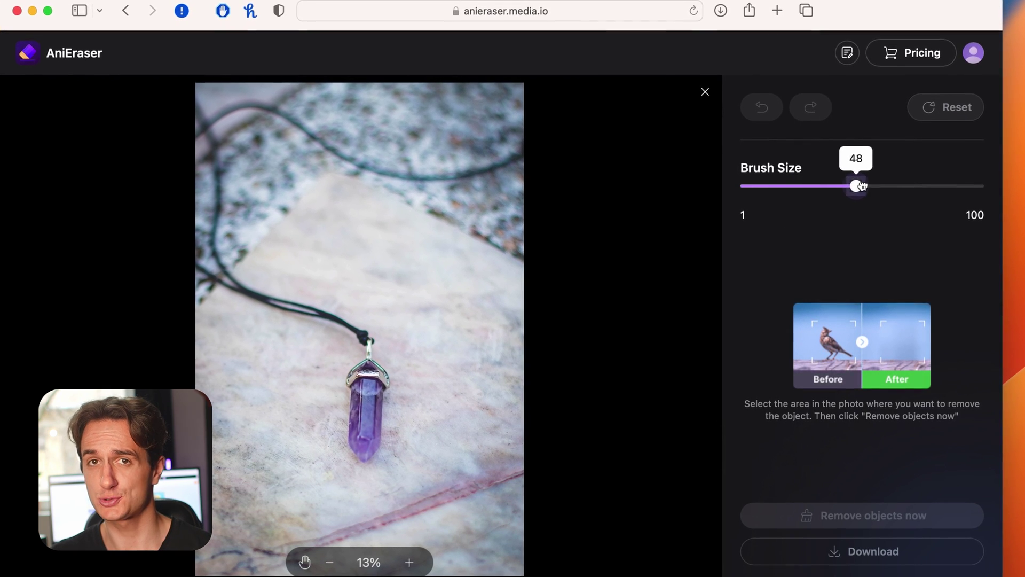
# Step: Set the AniEraser brush size to 100 and erase the black cord from the pendant photo
pyautogui.moveTo(886, 185); pyautogui.dragTo(968, 184)
pyautogui.click(440, 278)
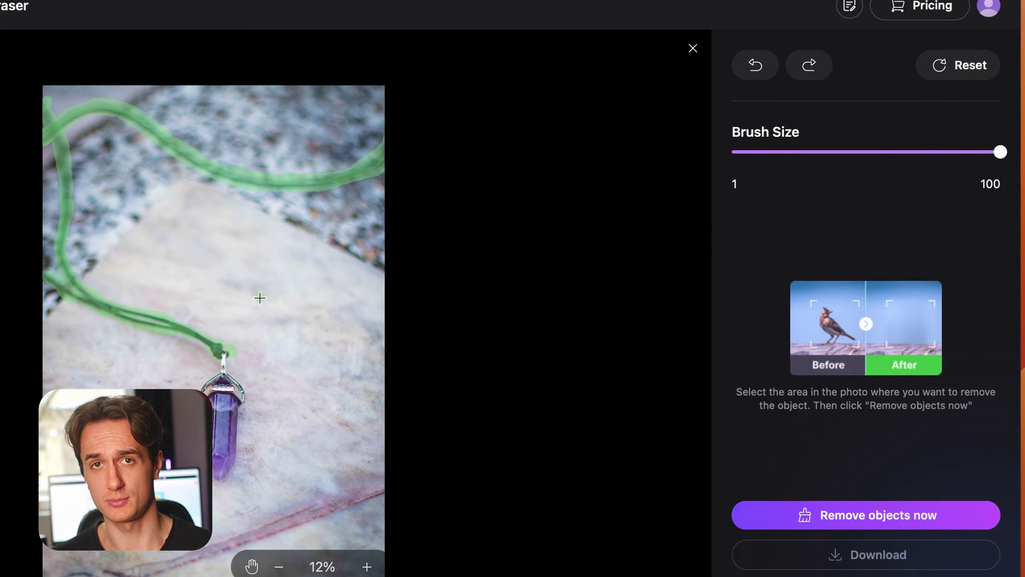
pyautogui.click(935, 525)
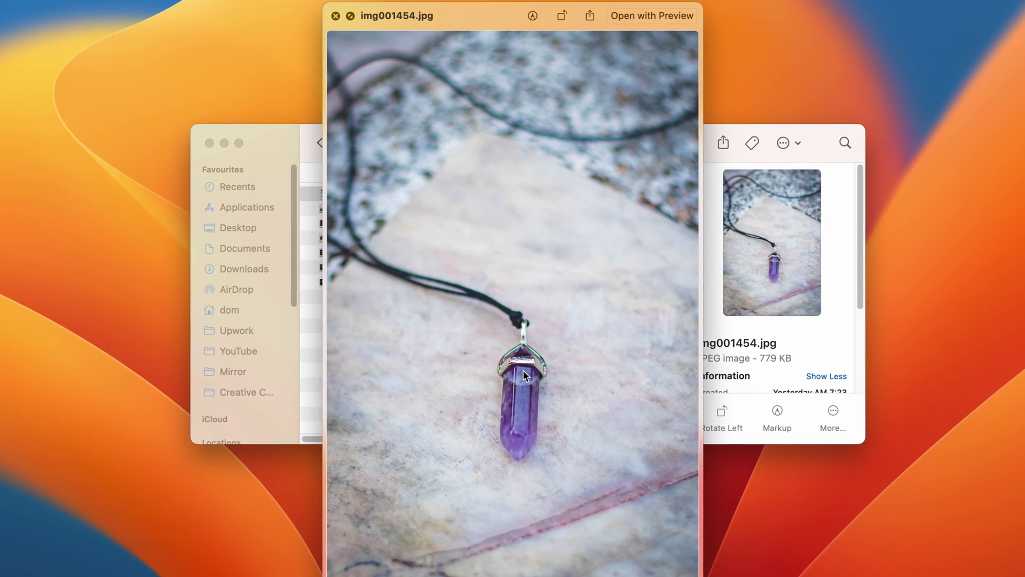
pyautogui.press('space')
# Step: Preview img001454.jpg, then rename it to 'blue medal necklace'
pyautogui.press('Return')
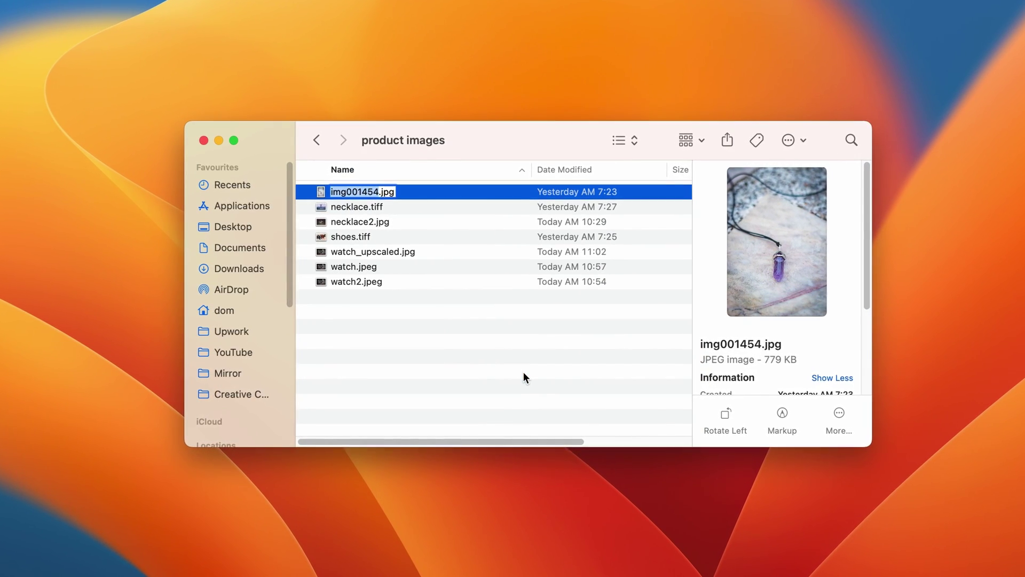
pyautogui.write('blue me')
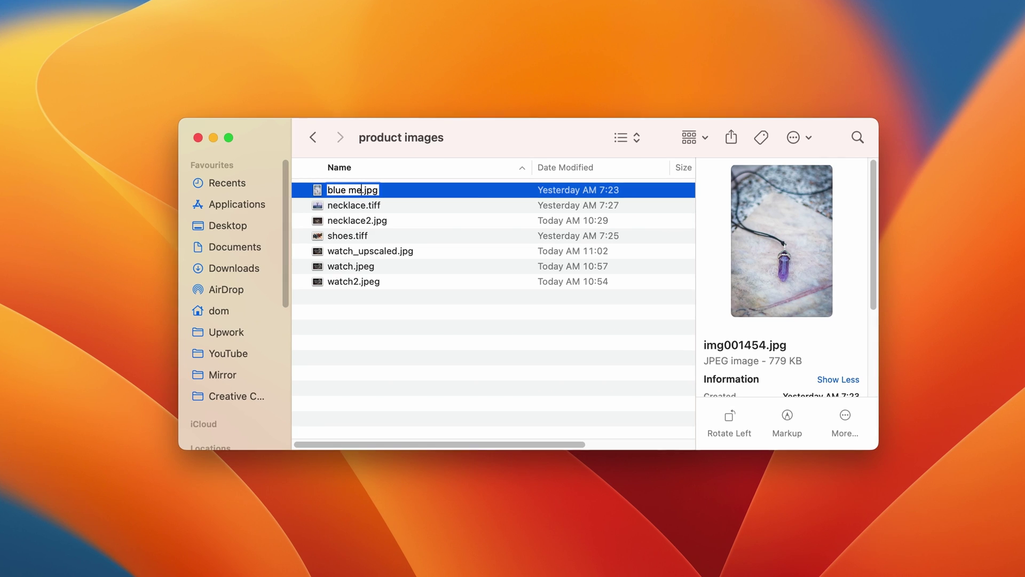
pyautogui.write('dal ne')
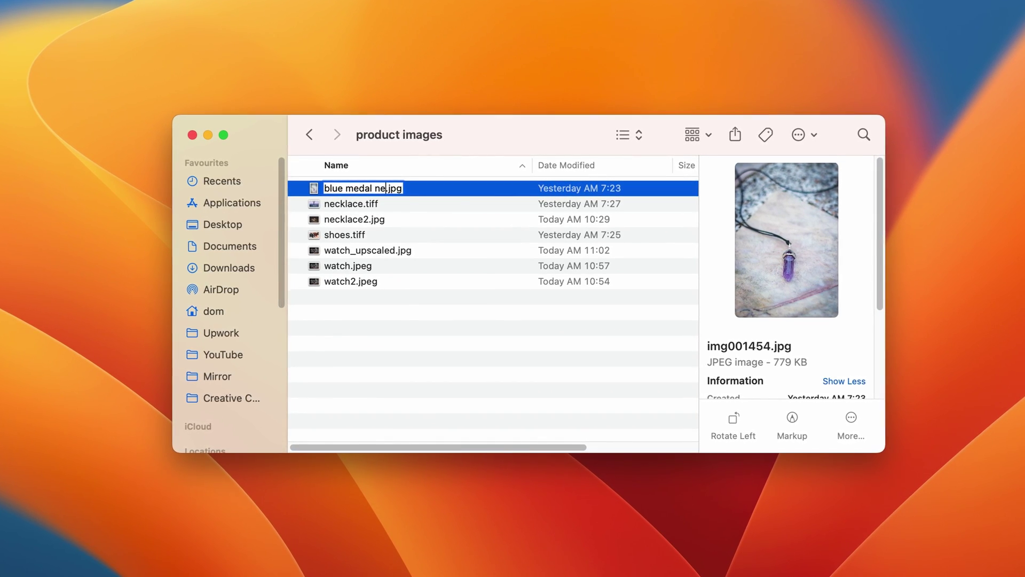
pyautogui.write('cklace')
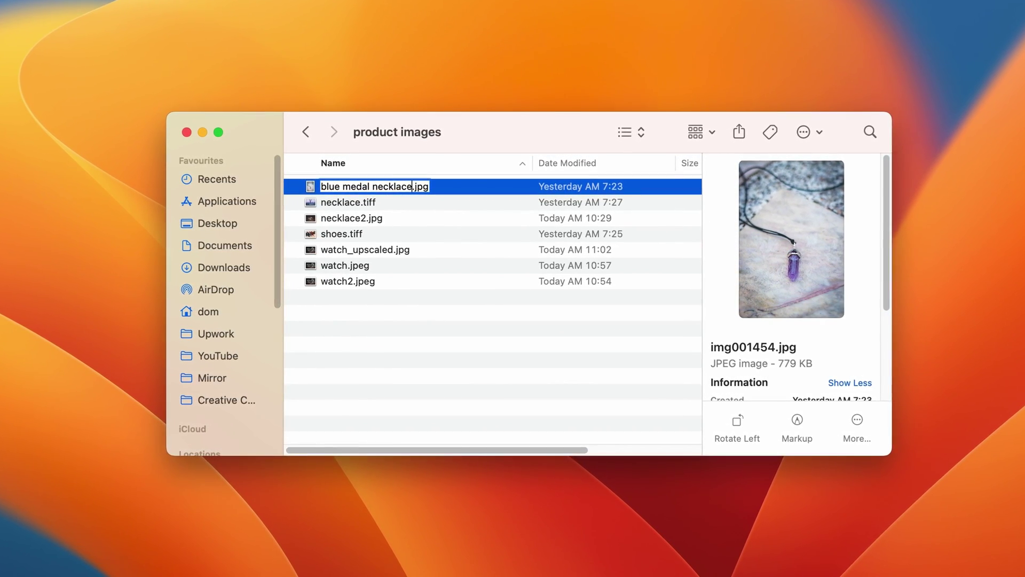